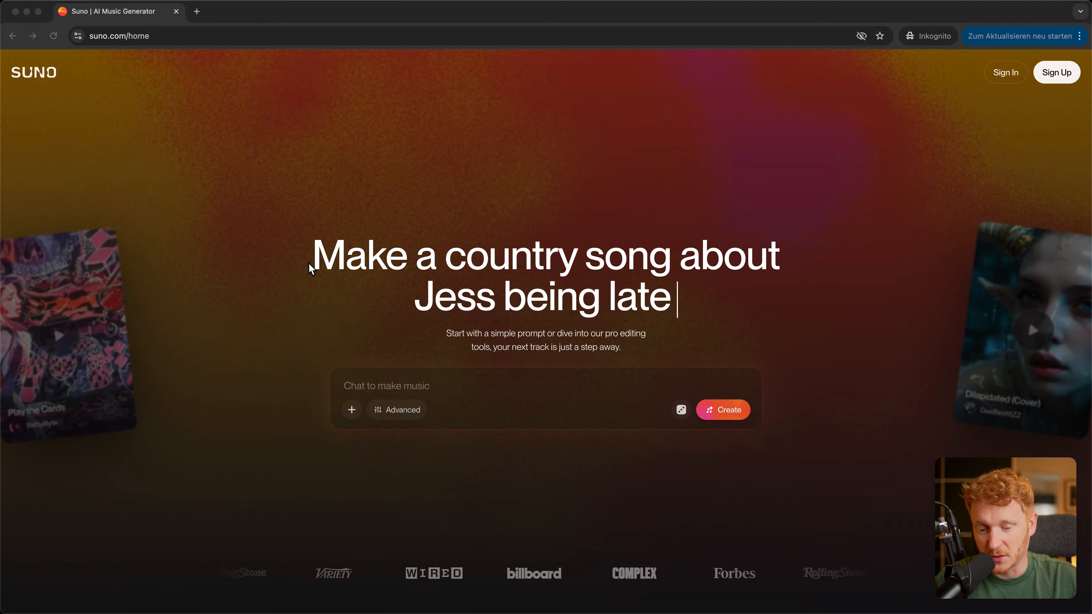
Step: Close the signed-out incognito window showing the Suno home page and return to the signed-in Suno session
click(395, 390)
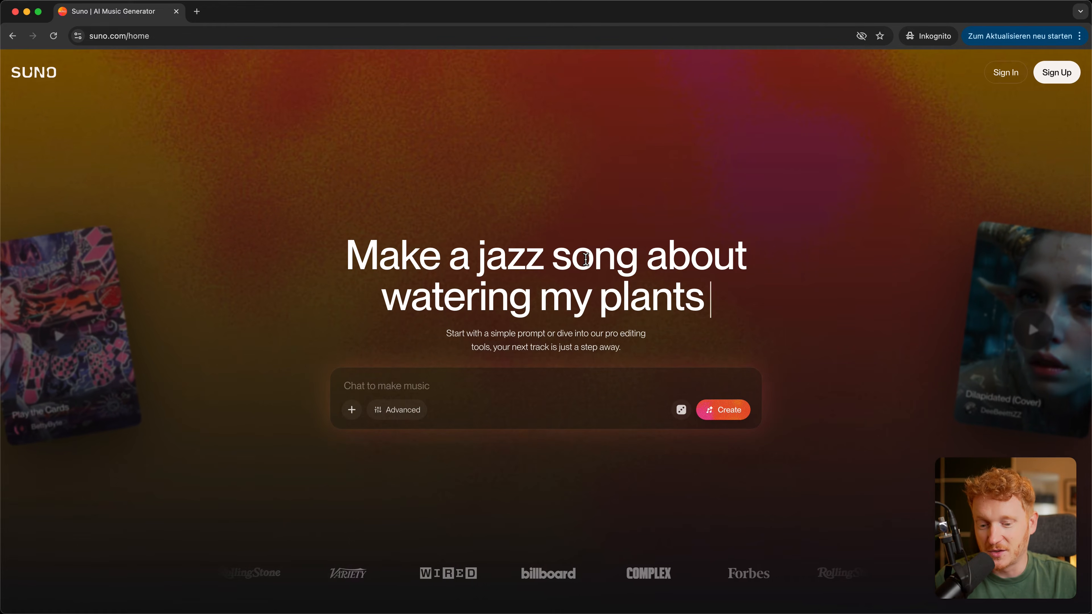
click(429, 386)
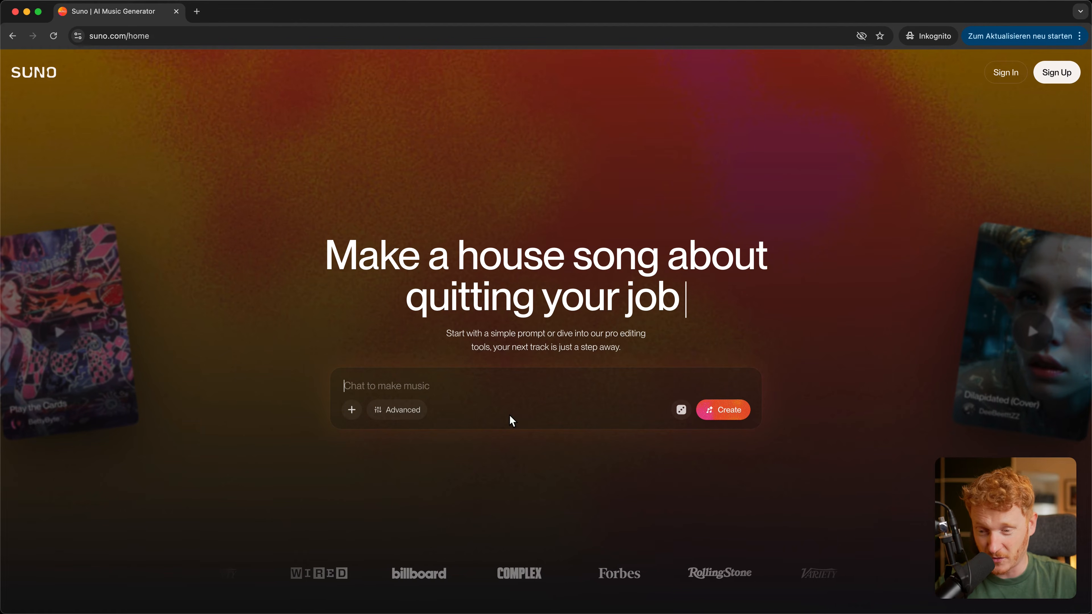
click(15, 11)
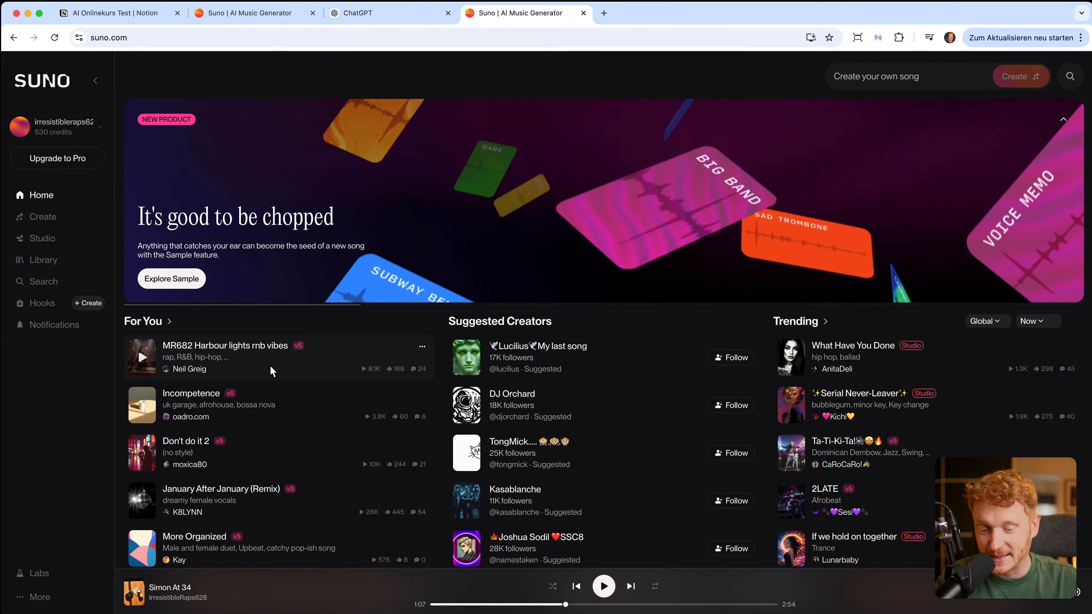
Step: Listen to an excerpt of "MR682 Harbour lights rnb vibes" from the For You list at raised volume and pause it
scroll(303, 362, down, 2)
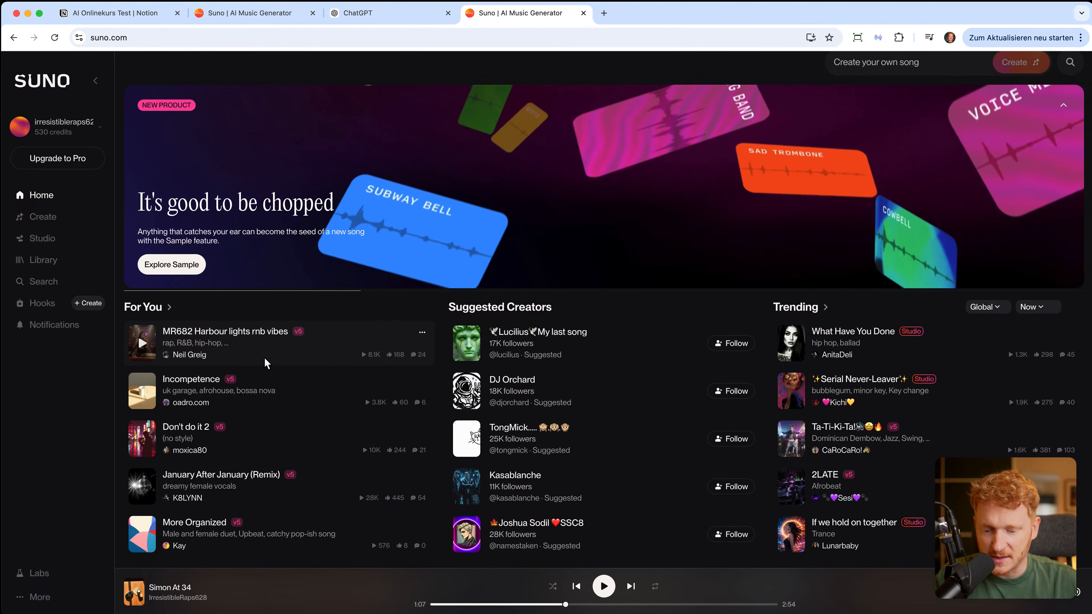
click(140, 344)
key(XF86AudioRaiseVolume)
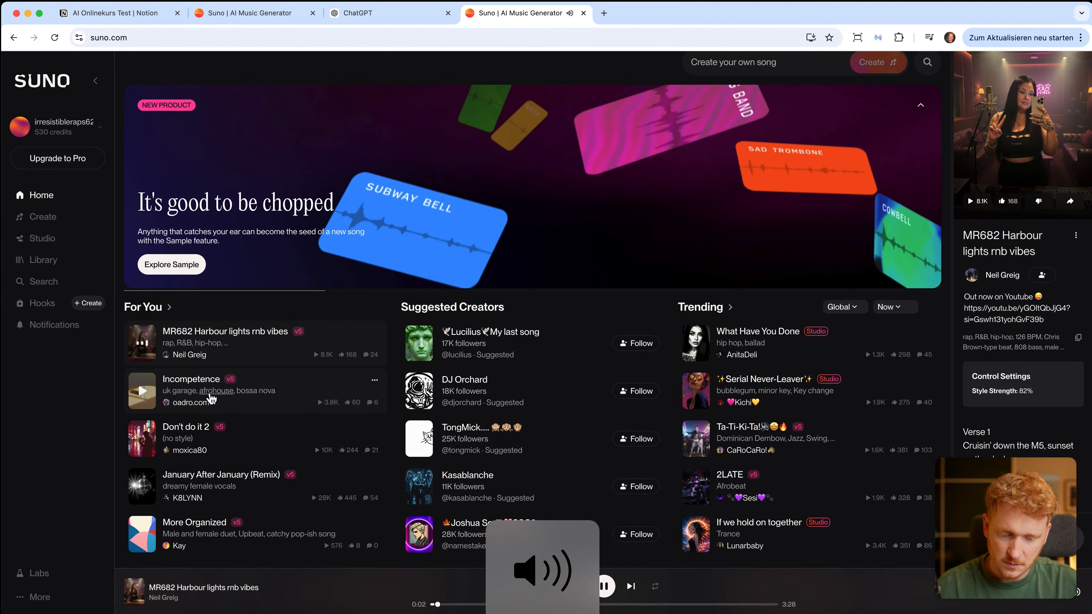
click(462, 604)
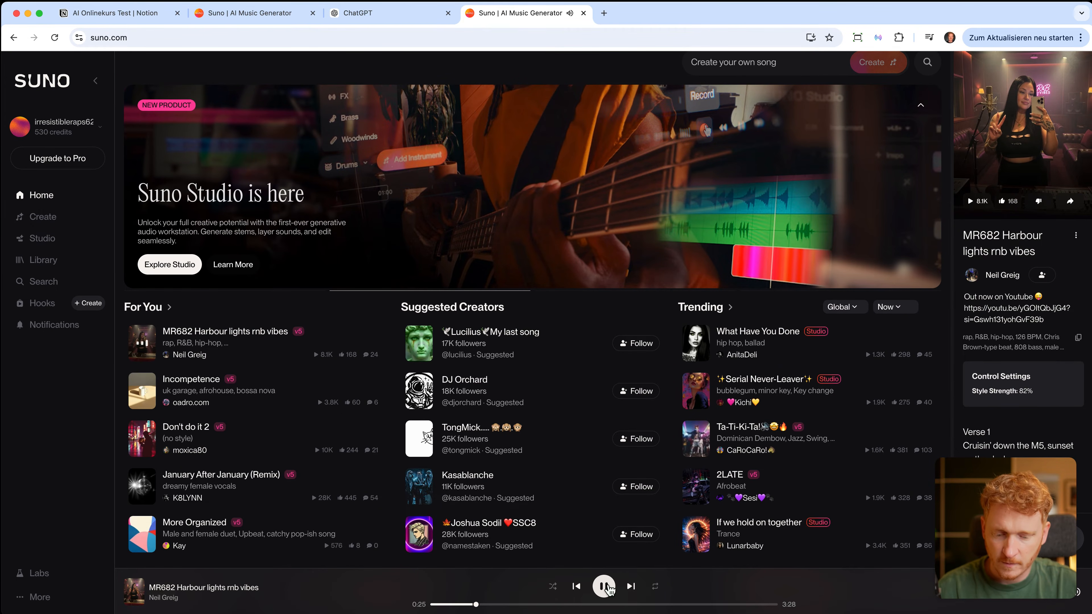
click(604, 586)
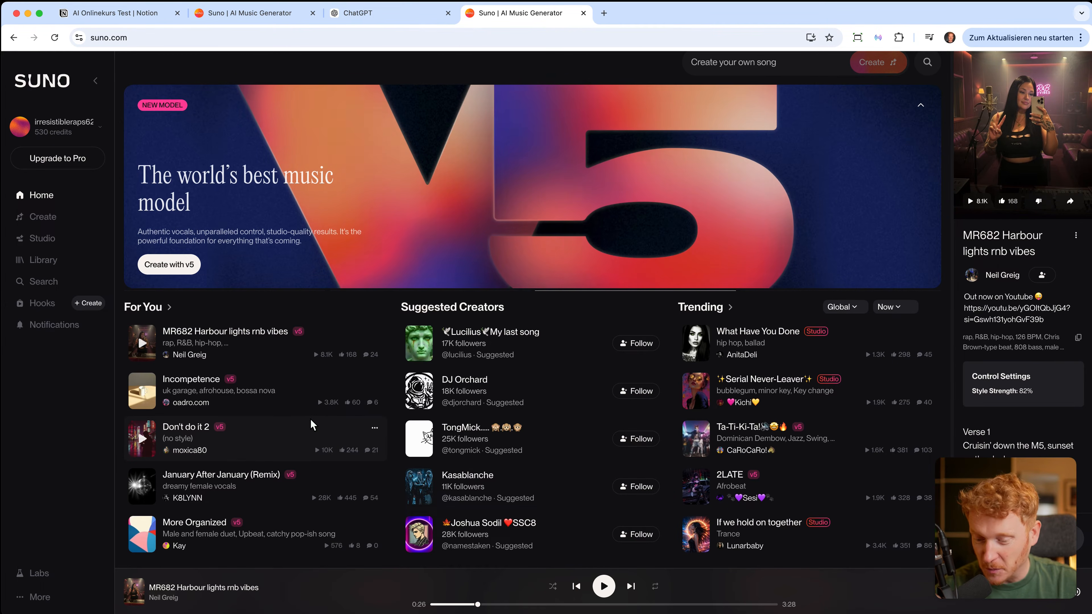
Step: Play "January After January (Remix)" from the For You list while browsing the home page, and pause it
click(143, 486)
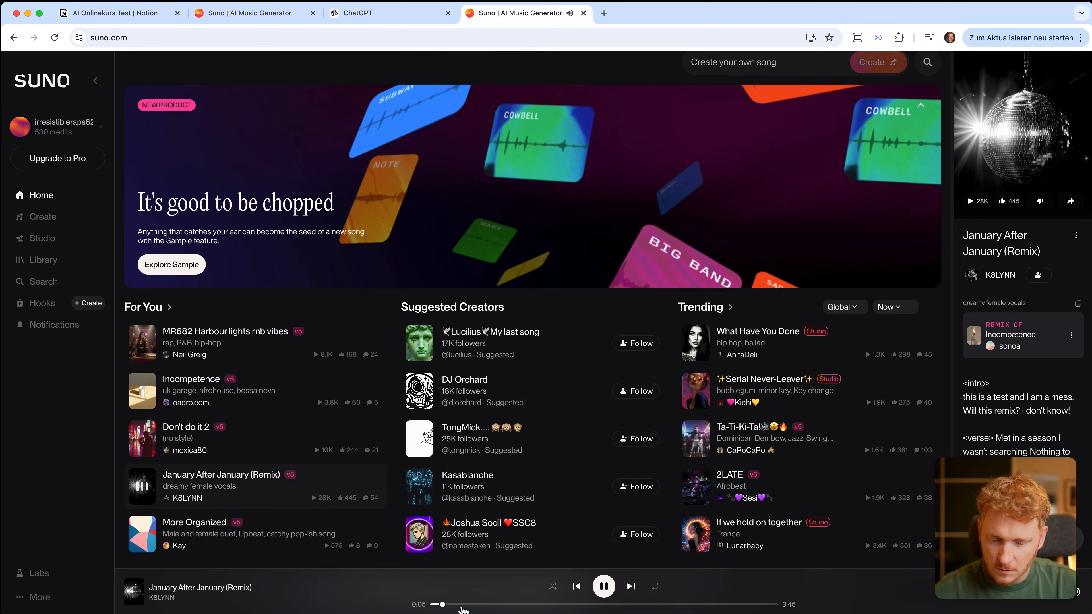
scroll(450, 490, down, 3)
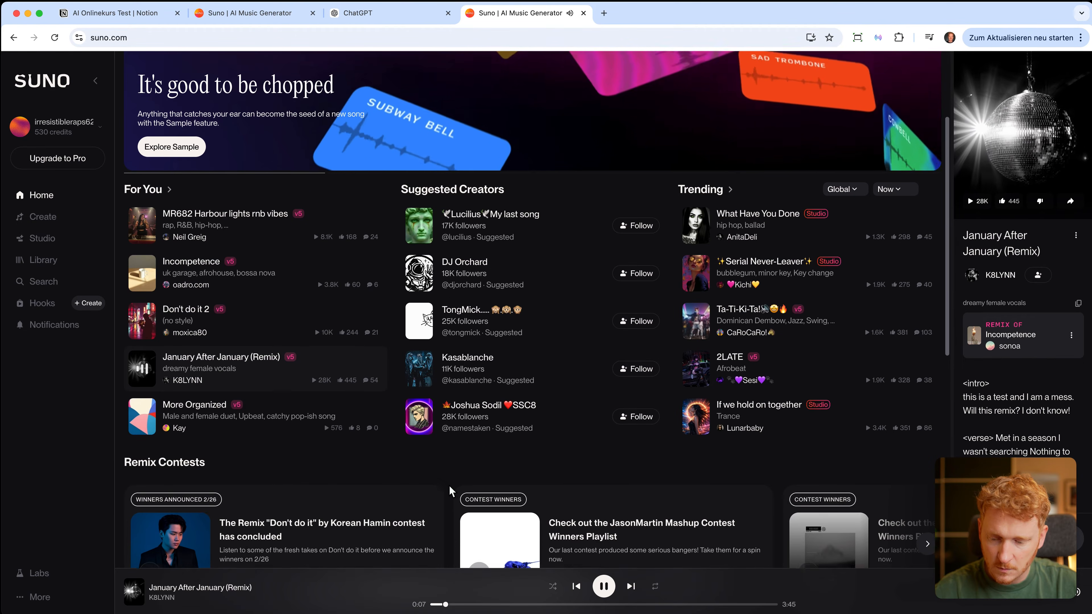
scroll(450, 490, down, 2)
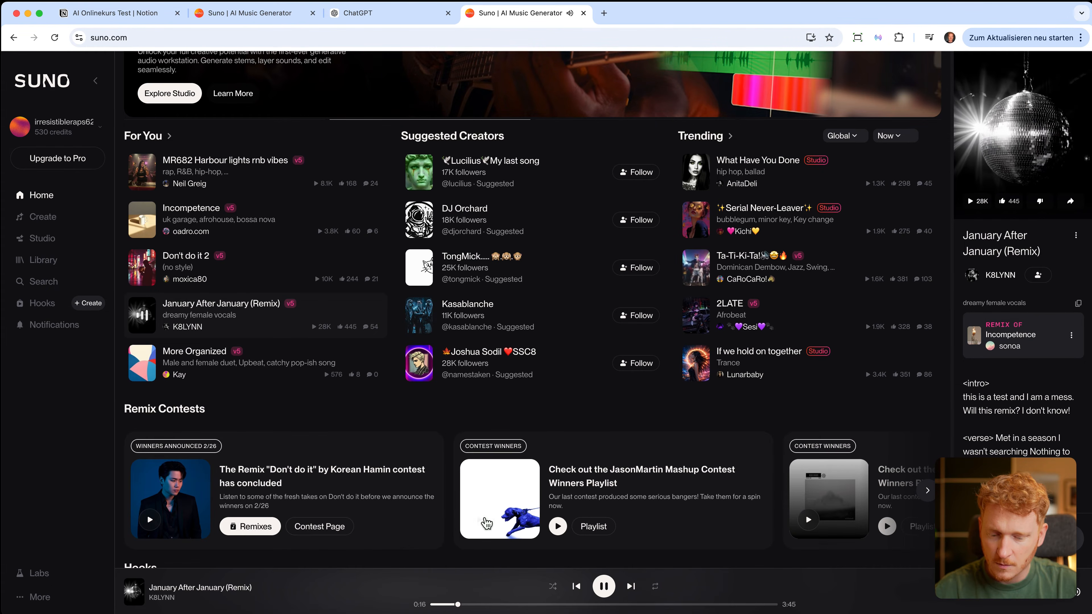
click(605, 588)
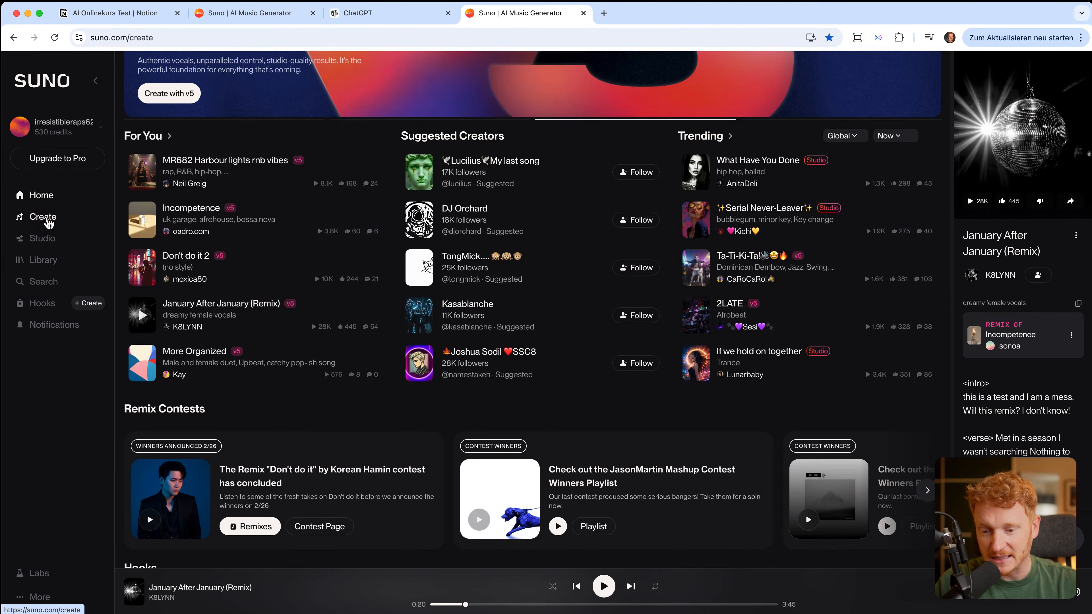
Step: Open the song creation page and look through the existing songs in My Workspace
click(43, 217)
scroll(514, 366, down, 15)
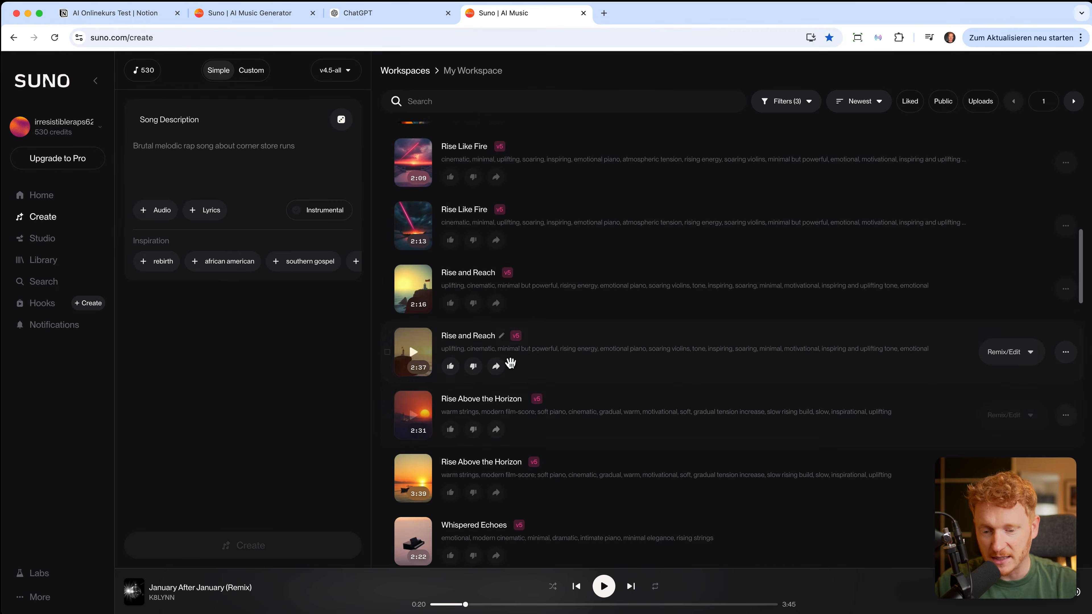
scroll(516, 370, down, 10)
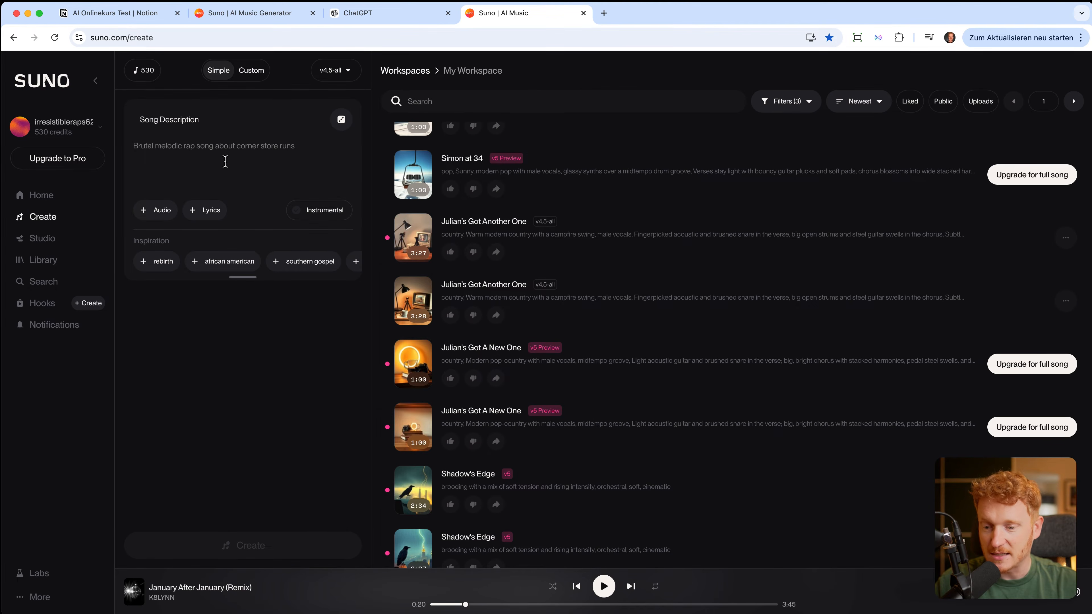
scroll(498, 244, up, 4)
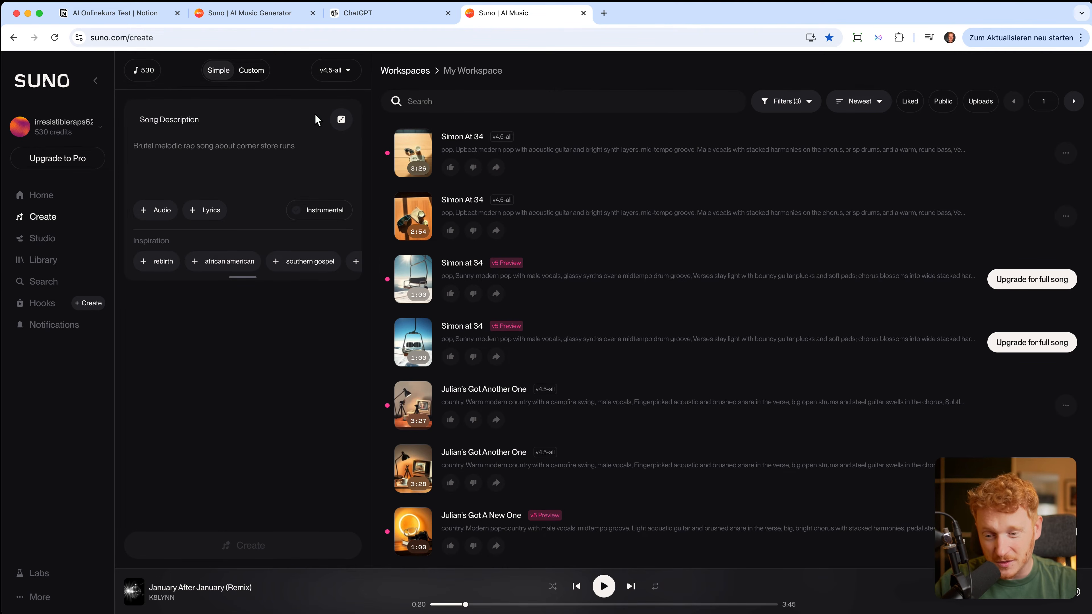
Step: Switch to ChatGPT, dictate a request for a song prompt for a GTA 6 video game intro song, and send it
click(388, 17)
click(759, 306)
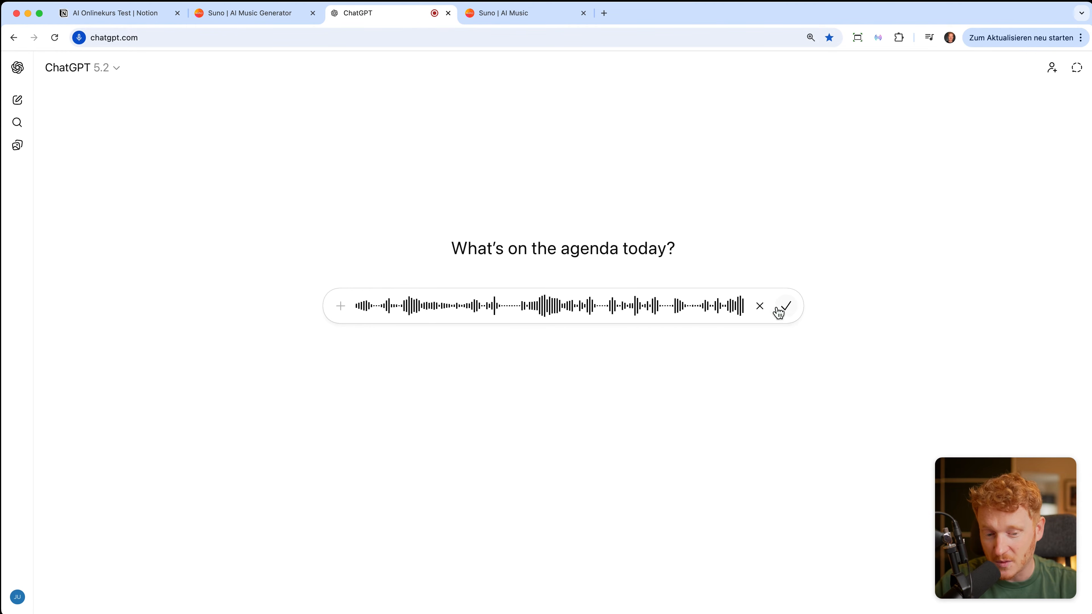
click(785, 306)
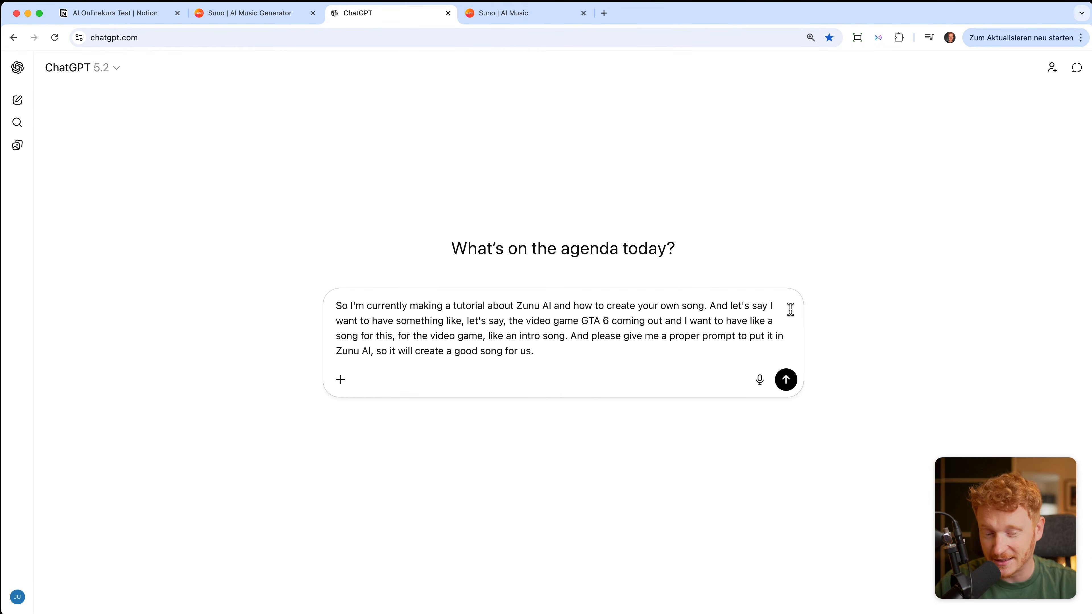
click(786, 379)
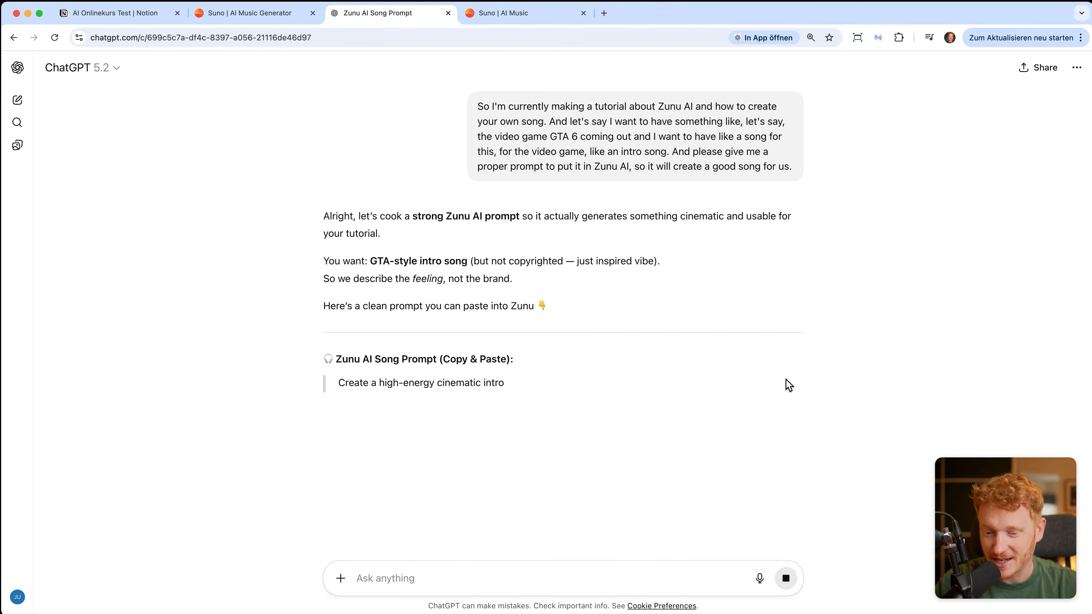
Step: Copy the complete cinematic intro song prompt from ChatGPT's answer and paste it into Suno's Song Description
scroll(748, 247, down, 2)
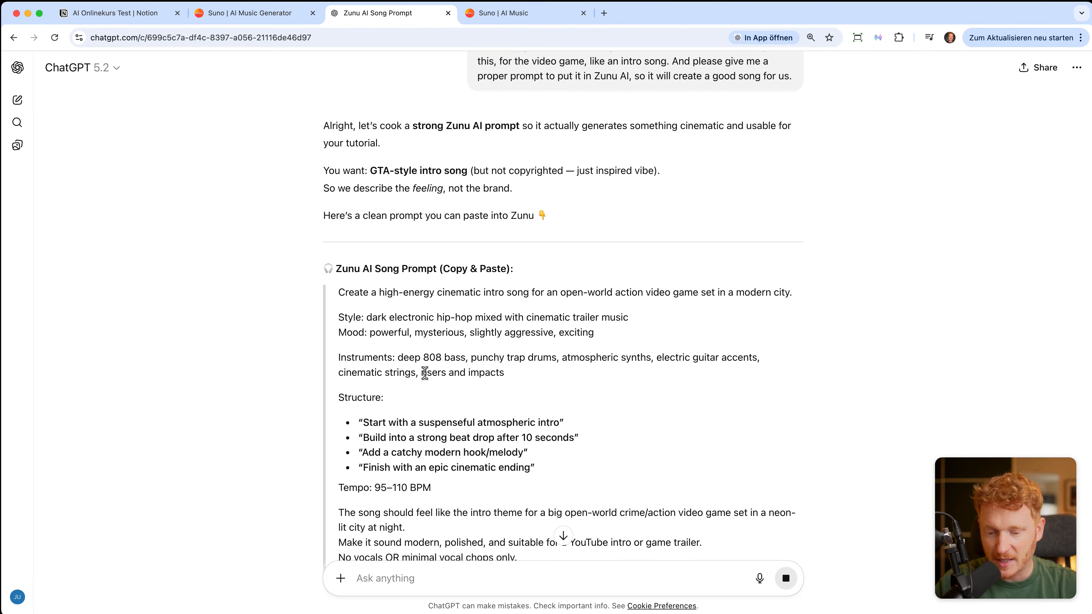
scroll(426, 372, down, 3)
drag(338, 178, 735, 456)
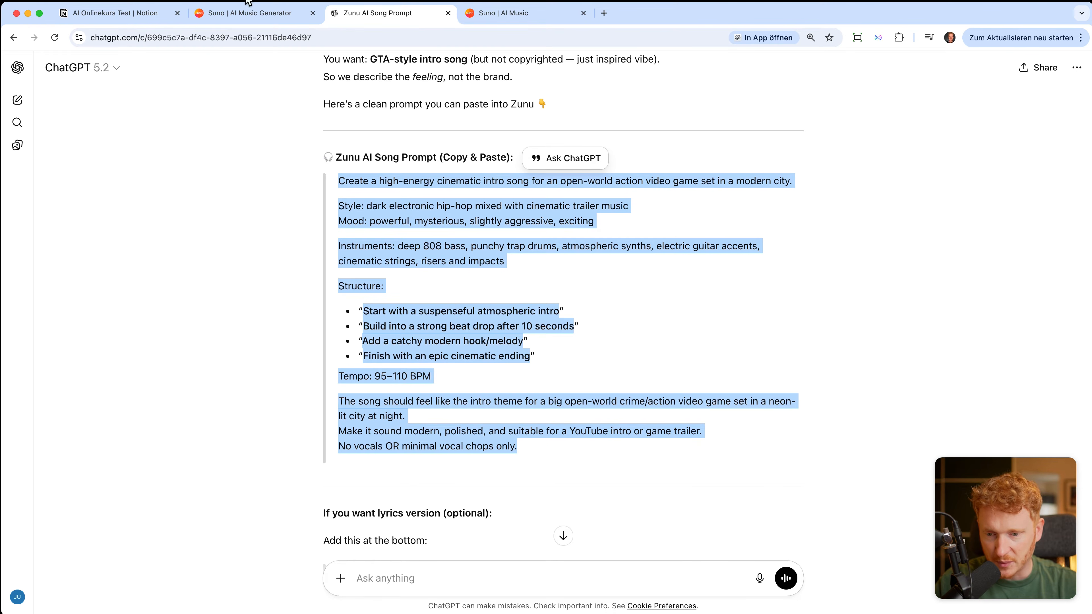
click(509, 13)
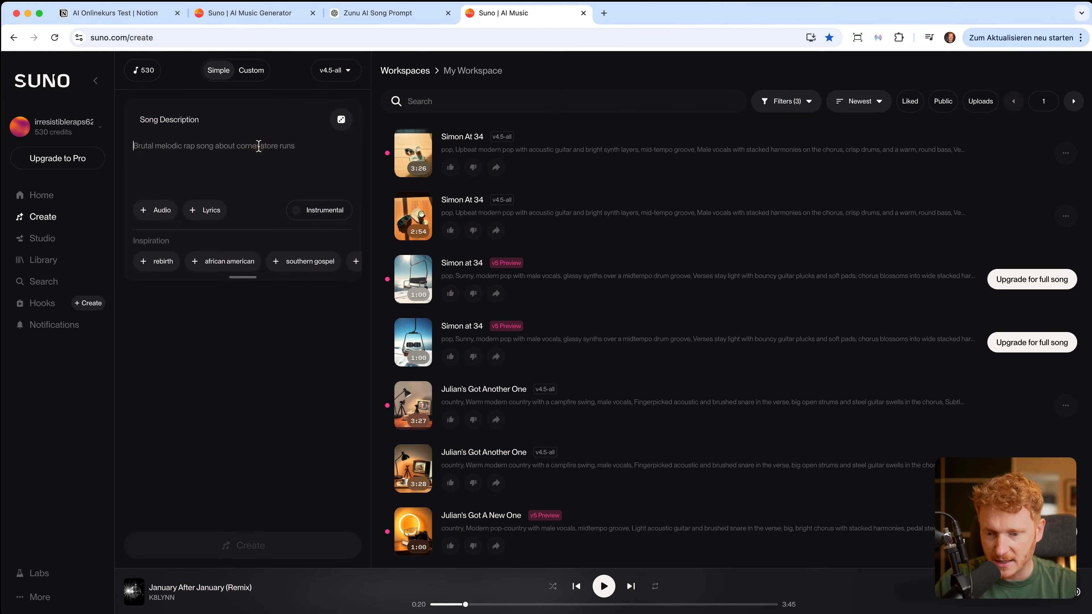
click(258, 146)
key(super+v)
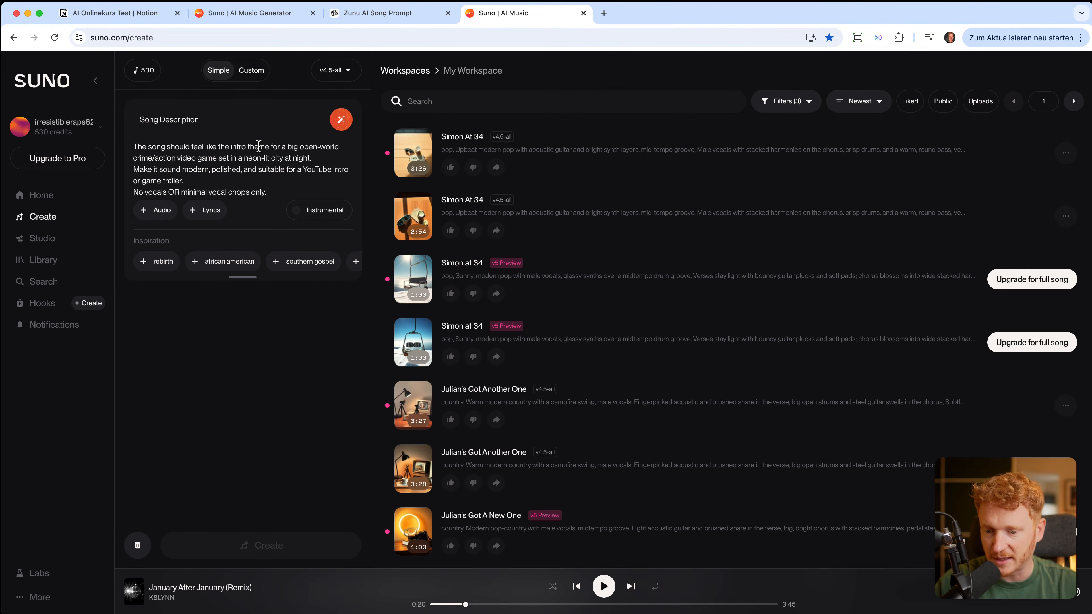
scroll(248, 176, down, 2)
scroll(247, 180, up, 5)
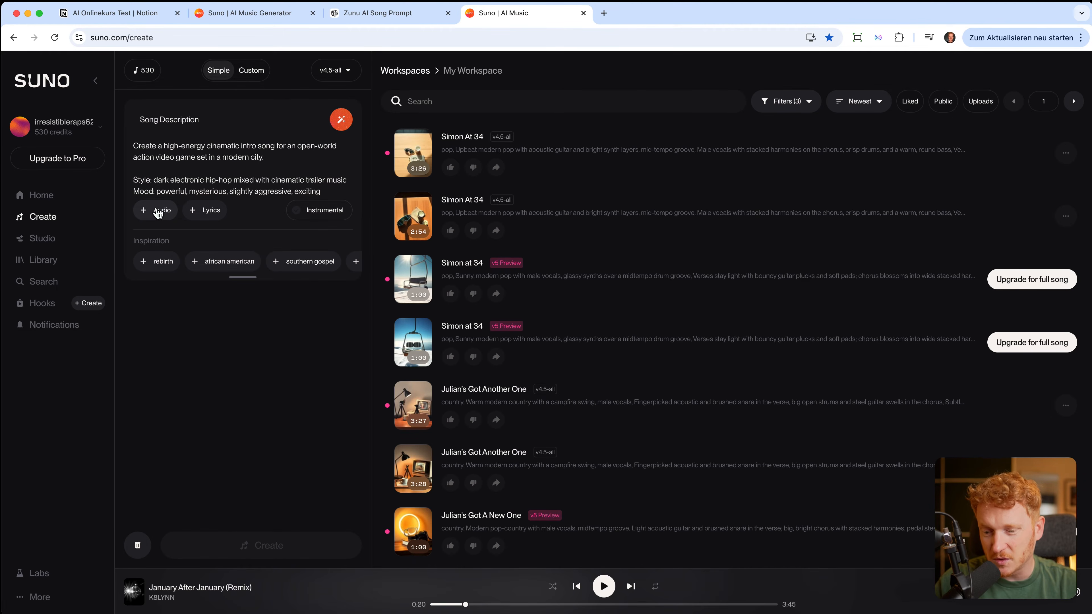
Step: Examine the options for adding audio and the Custom creation mode, and return to Simple mode
click(158, 211)
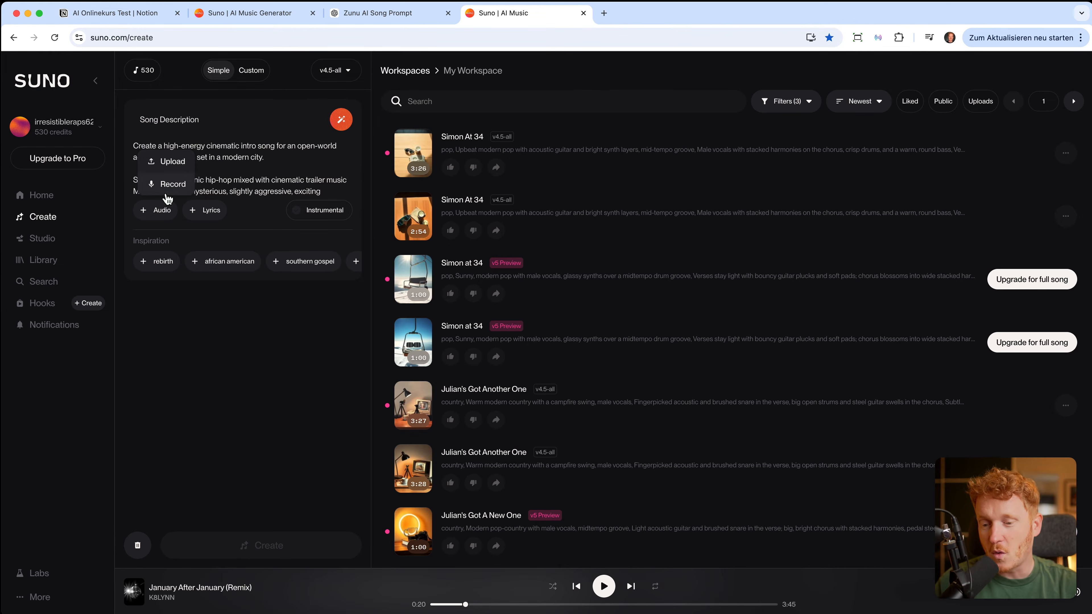
click(209, 220)
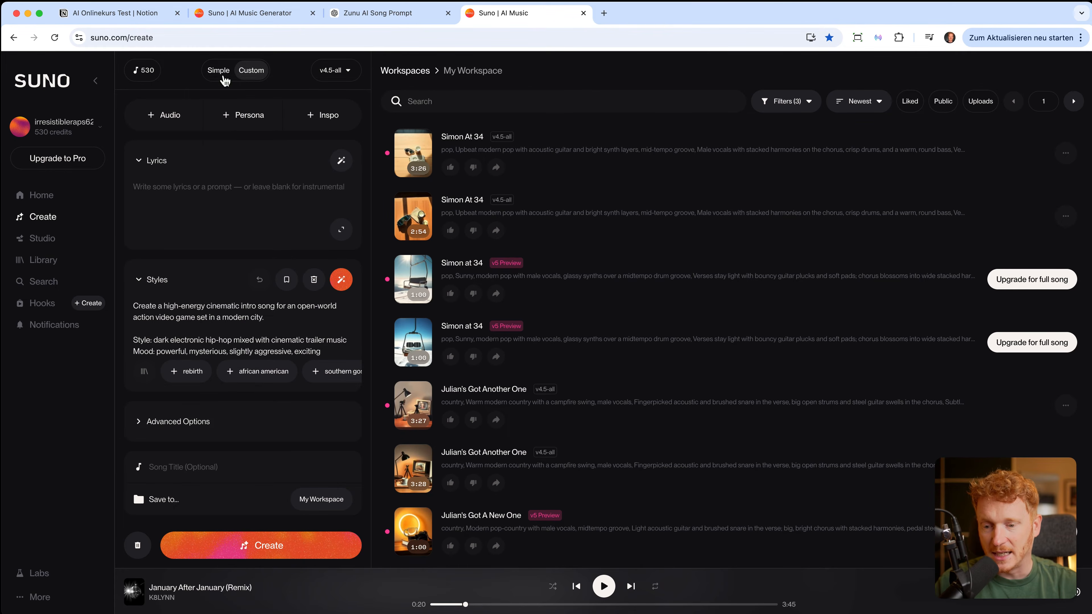
click(222, 77)
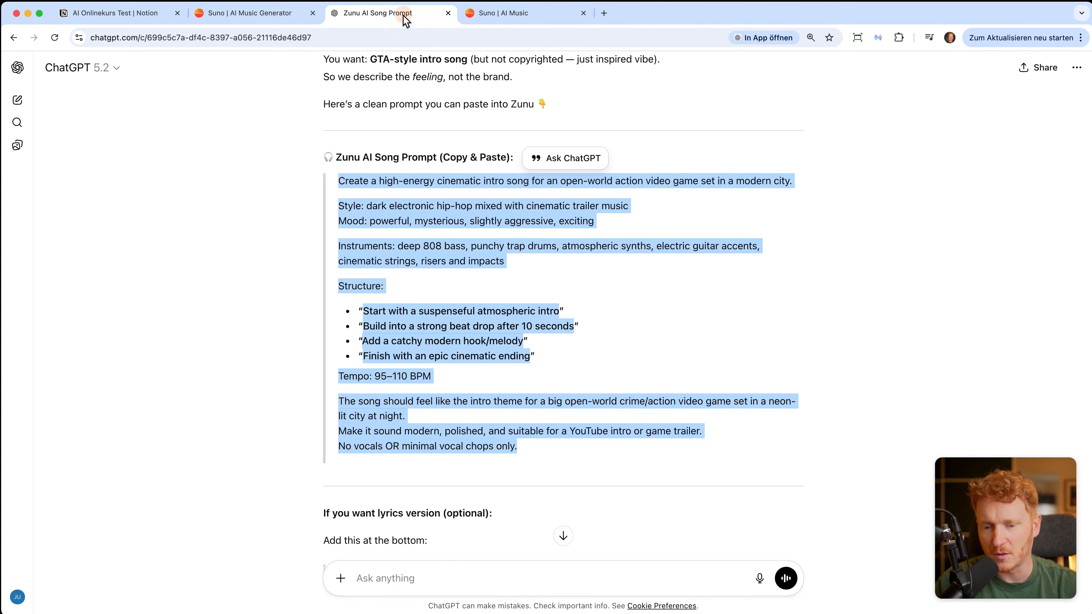
Step: Recheck the source prompt in ChatGPT and generate songs in Suno from the pasted description
click(377, 13)
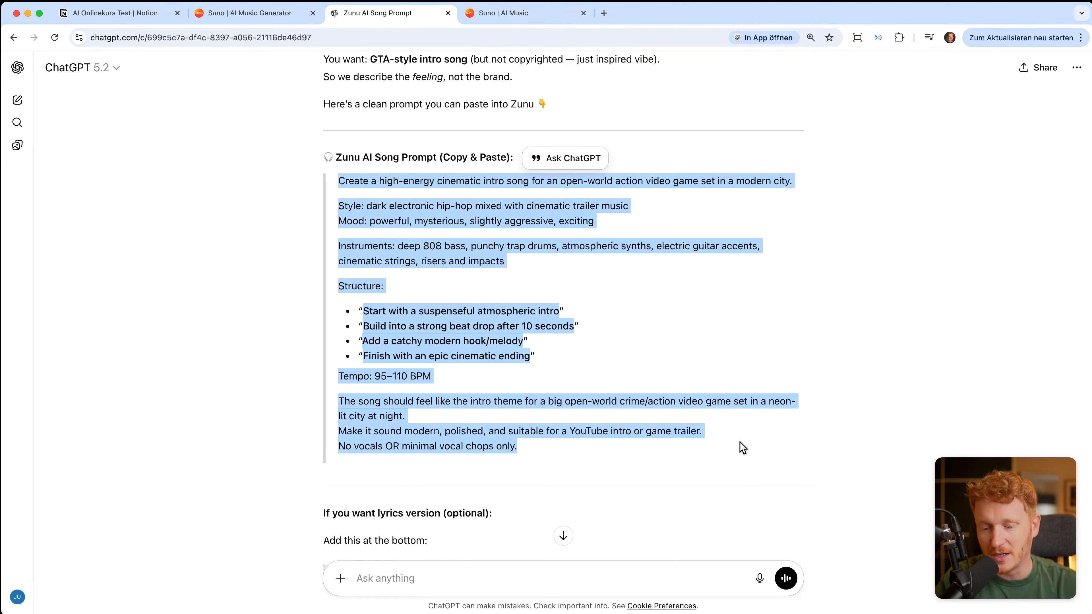
click(518, 15)
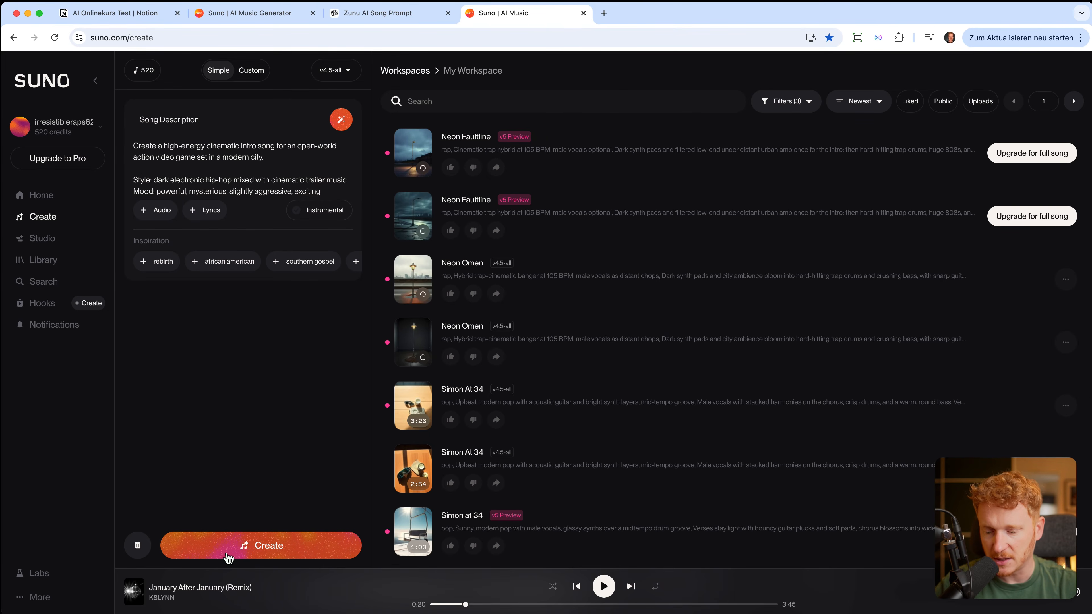
click(295, 552)
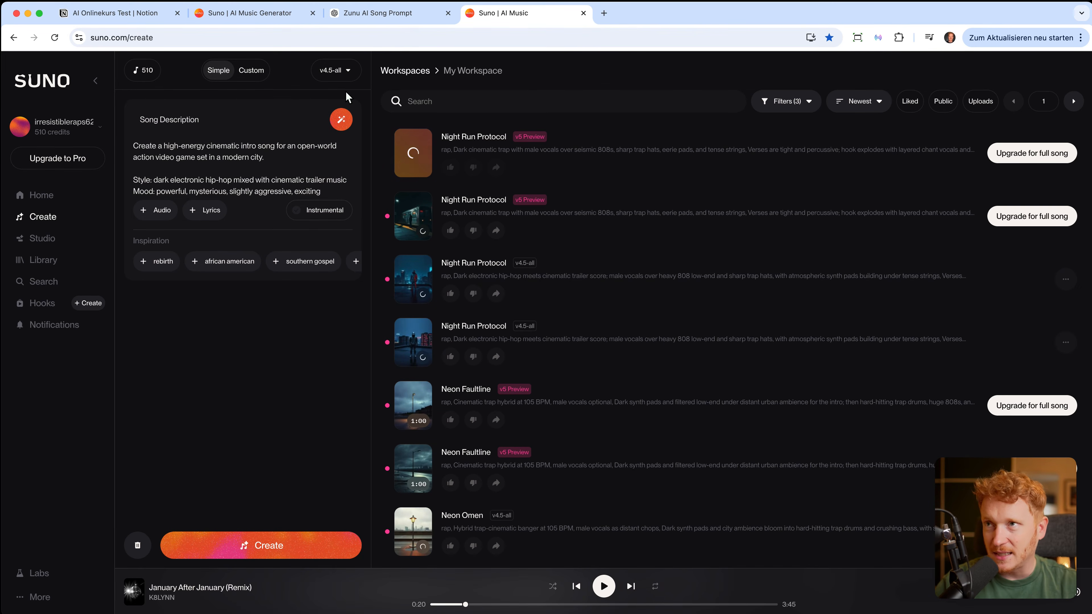
Step: Examine the available model versions for song generation, leaving v4.5-all selected
click(348, 71)
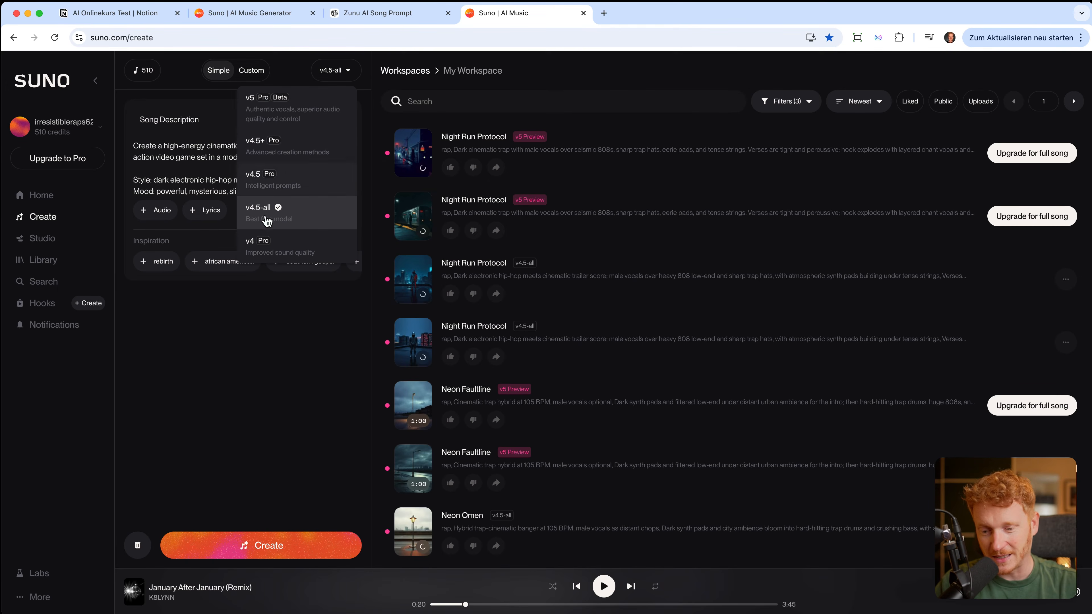
click(261, 340)
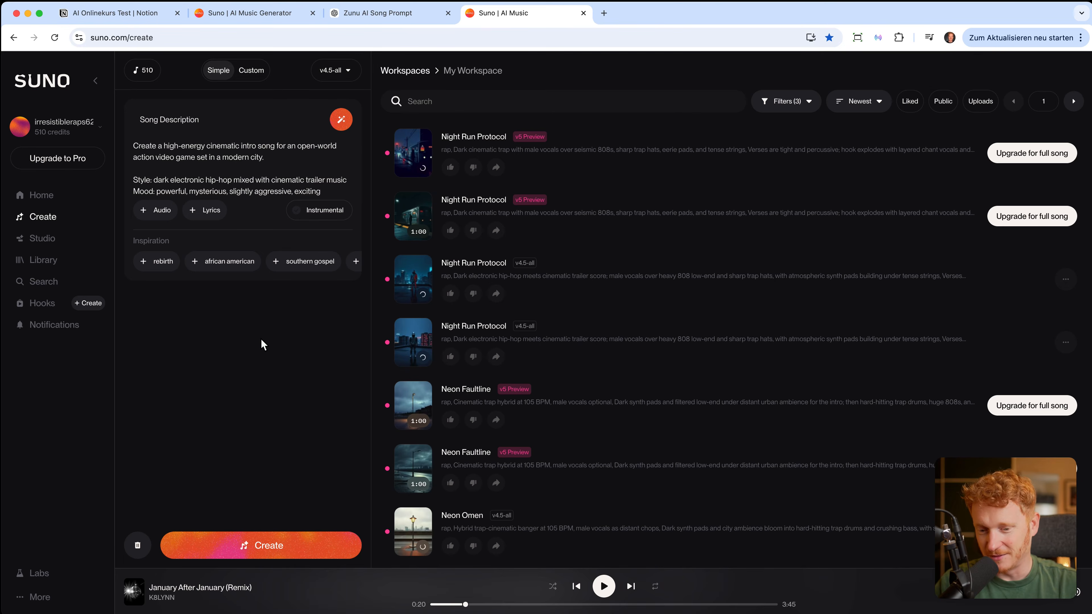
Step: Play the upper v4.5-all version of "Night Run Protocol", skip ahead to about 0:32, and pause it
mouse_move(416, 344)
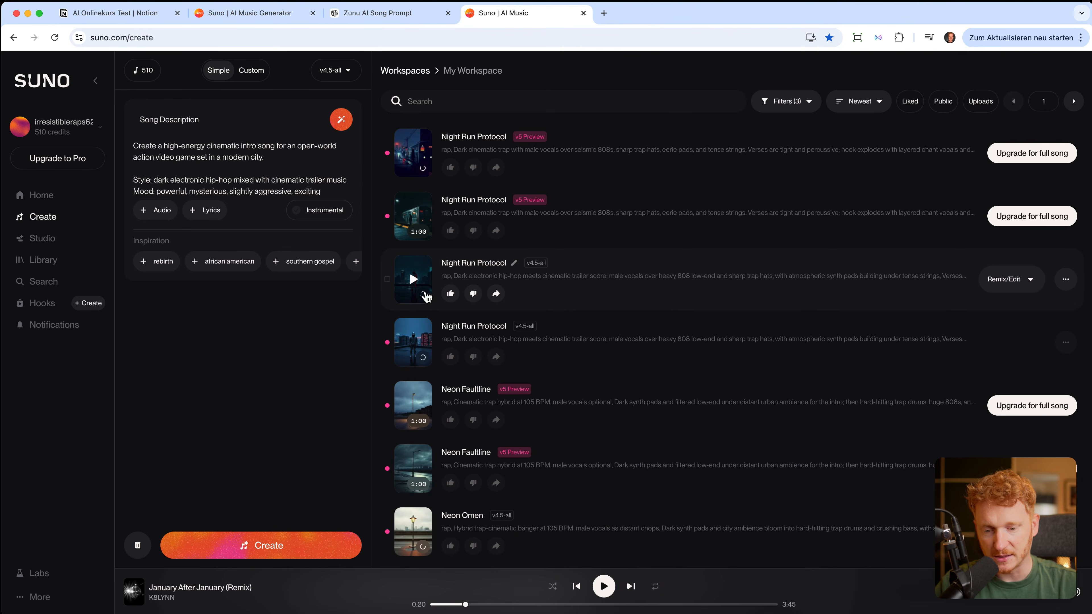
click(414, 280)
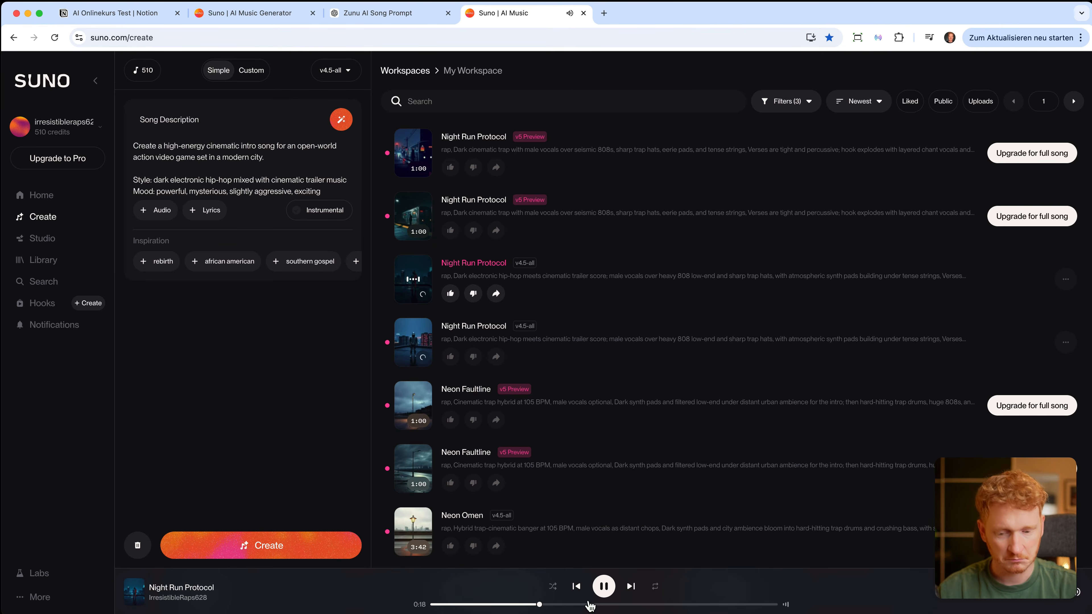
click(617, 606)
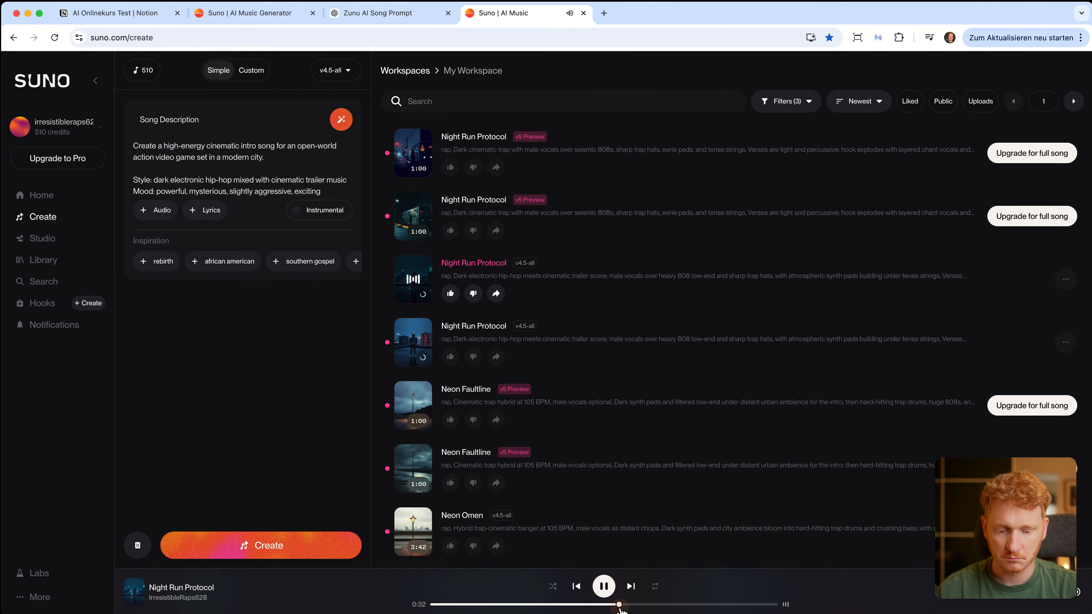
click(605, 586)
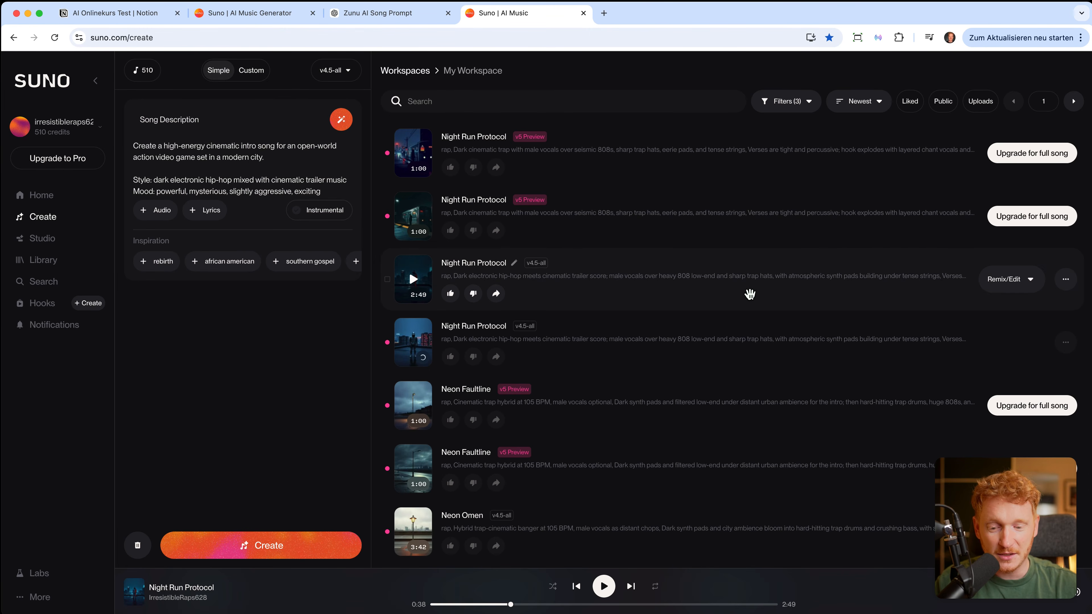
Step: Examine the available actions for the upper v4.5-all version of "Night Run Protocol", including its cover art and visibility options
click(1065, 278)
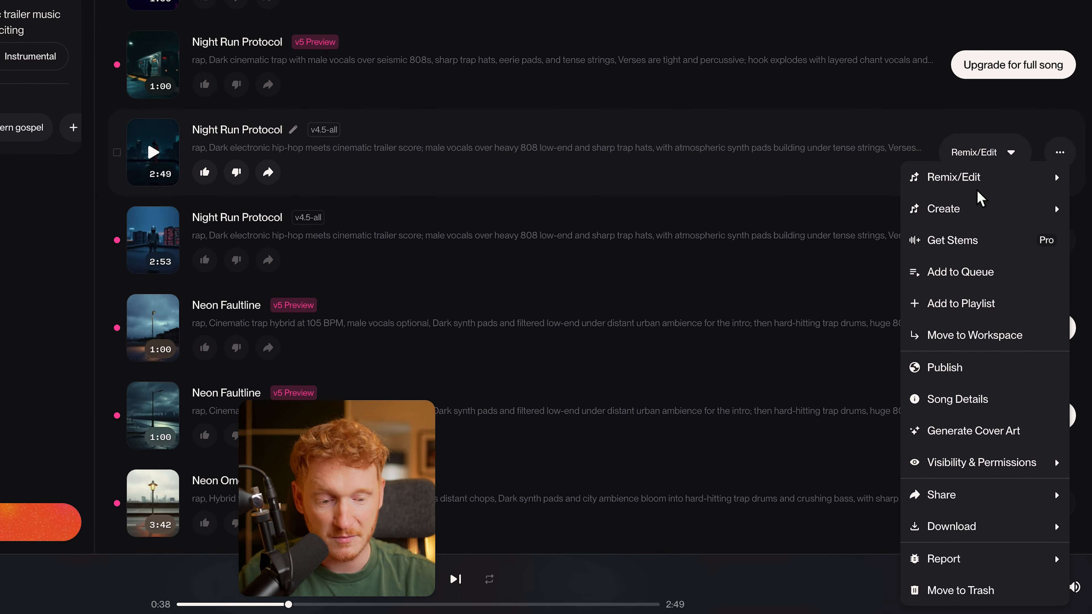
click(1059, 154)
click(1059, 154)
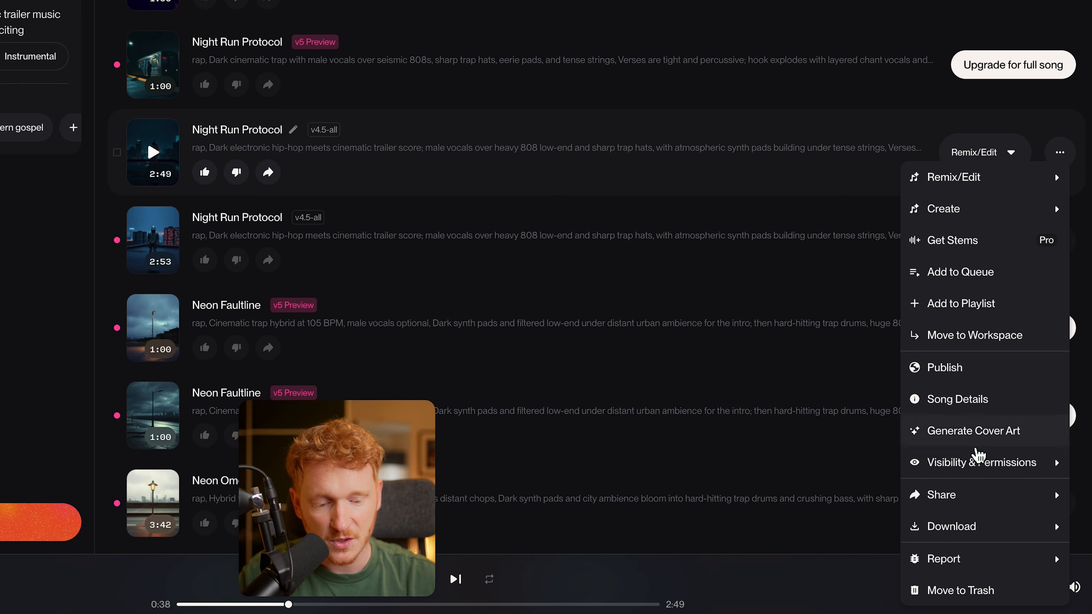
mouse_move(951, 535)
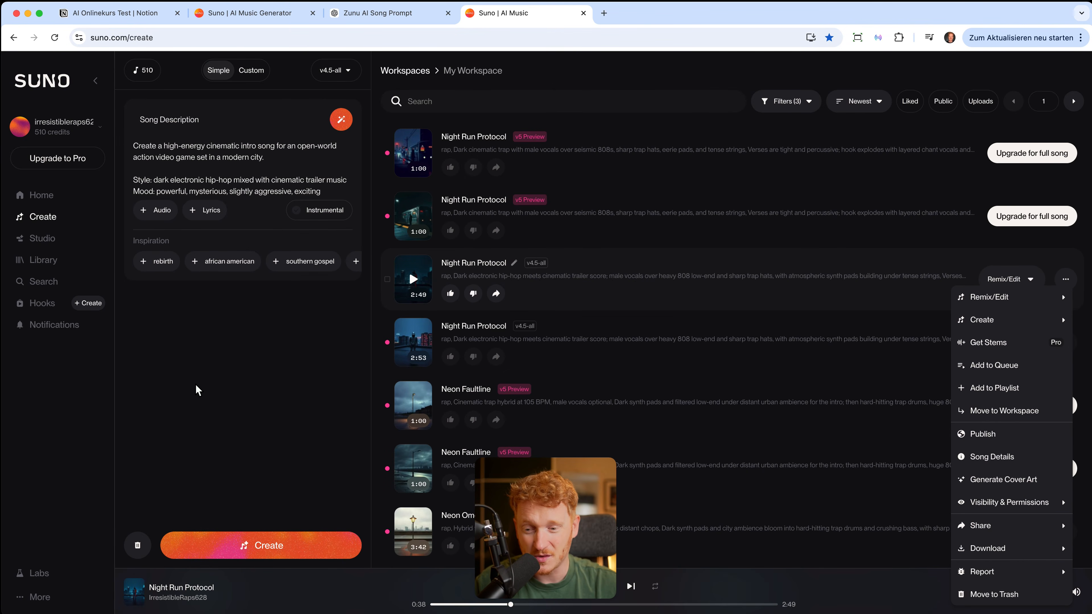
click(198, 390)
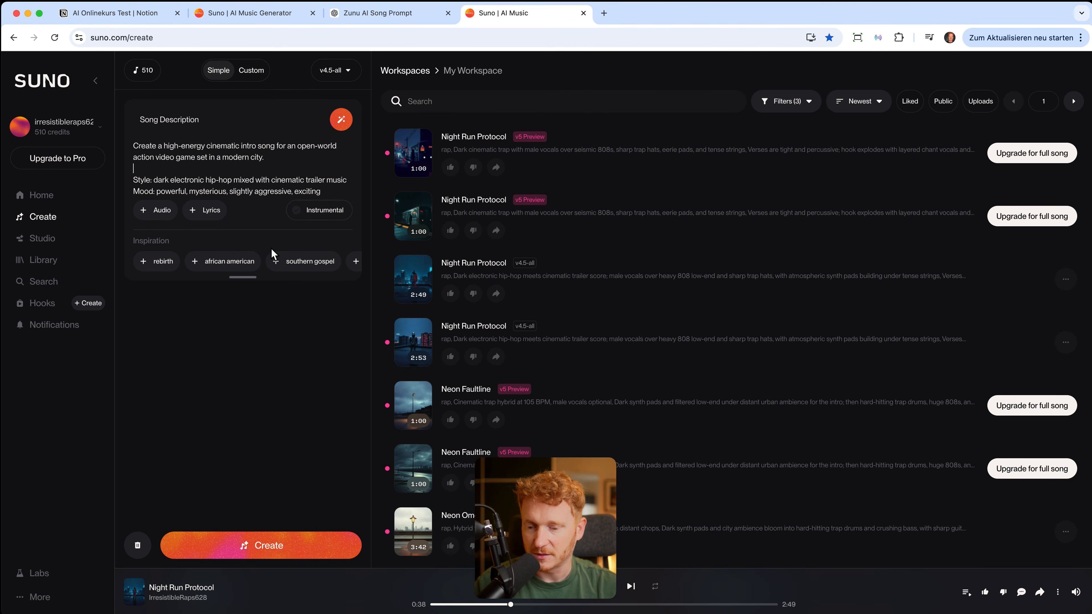
Step: Remove the word "dark" from the Style line of the song description
scroll(251, 182, down, 1)
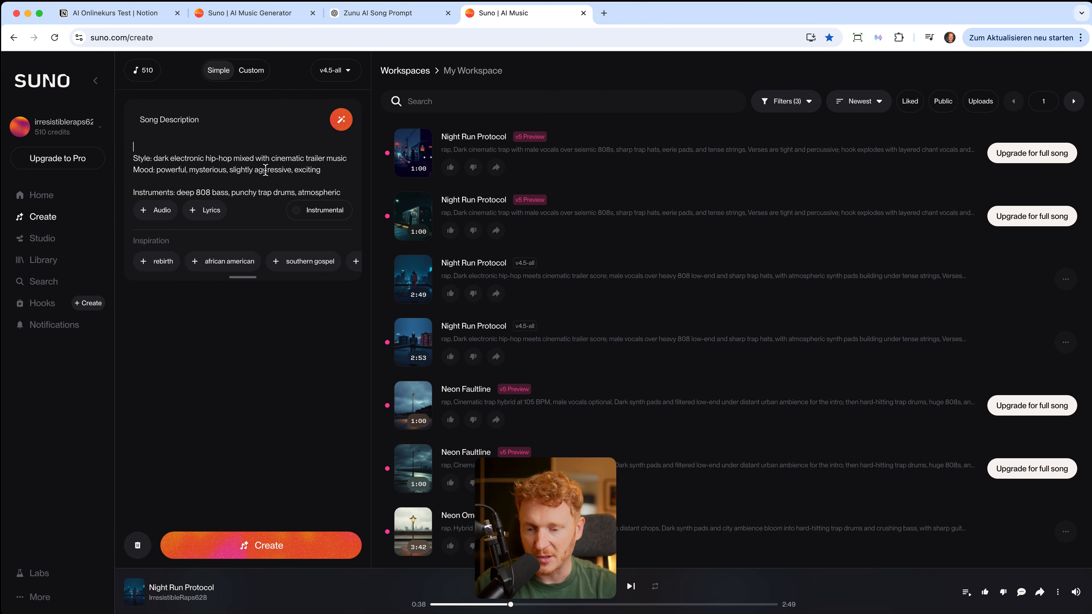
double_click(160, 158)
key(BackSpace)
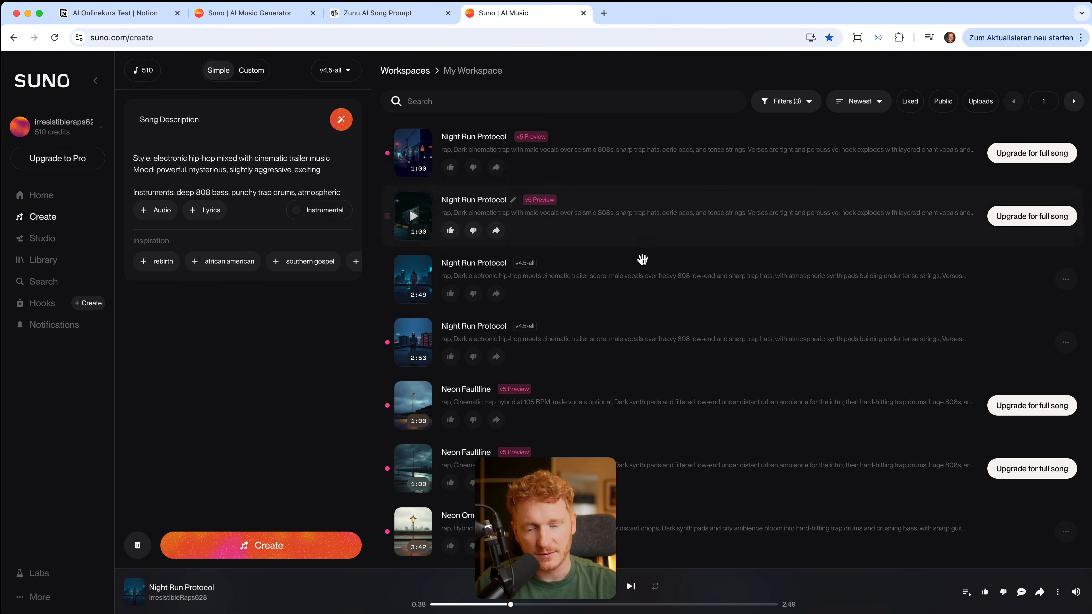
Step: Review the sharing and download options of the upper v4.5-all "Night Run Protocol" song, and dismiss them
click(1065, 279)
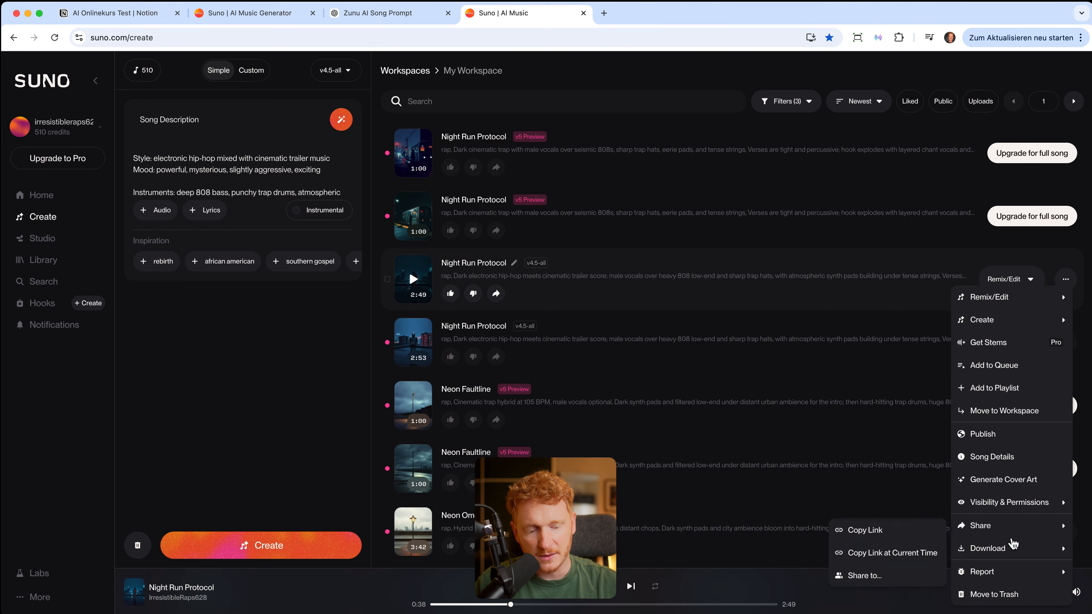
mouse_move(1007, 578)
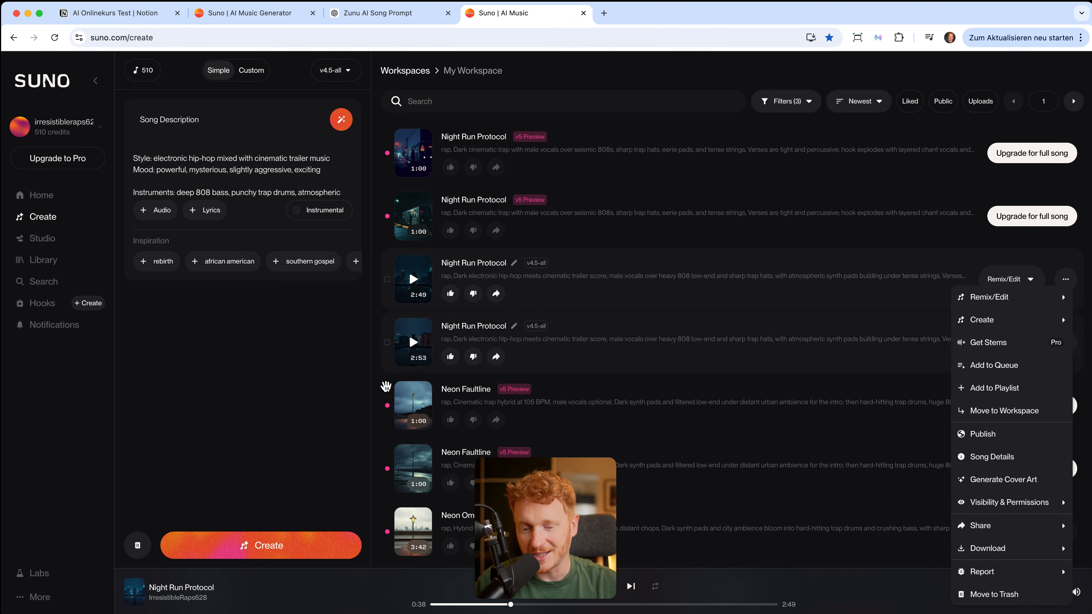
click(335, 402)
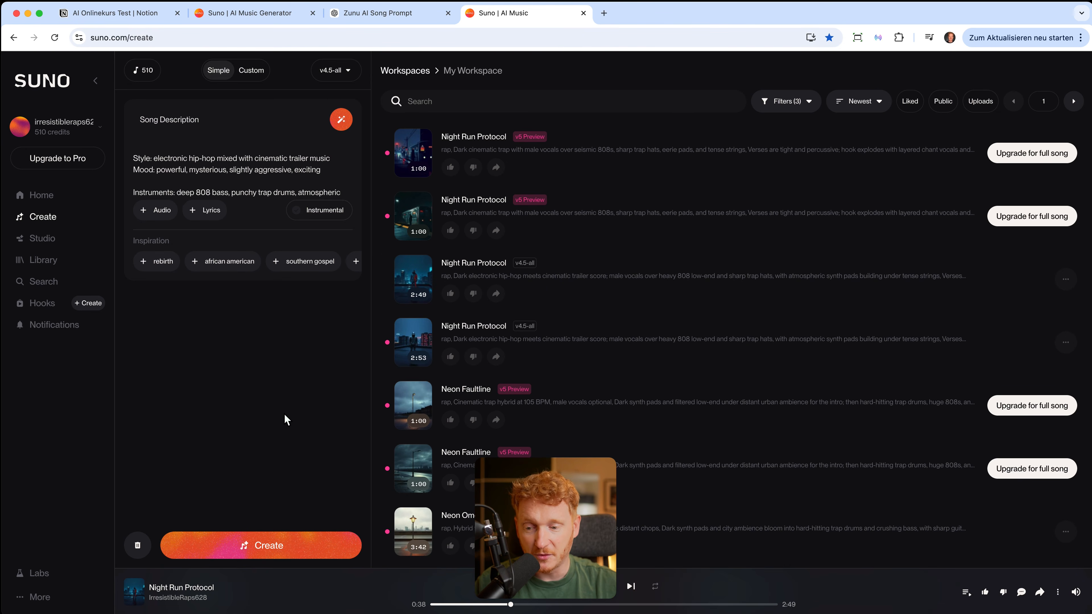